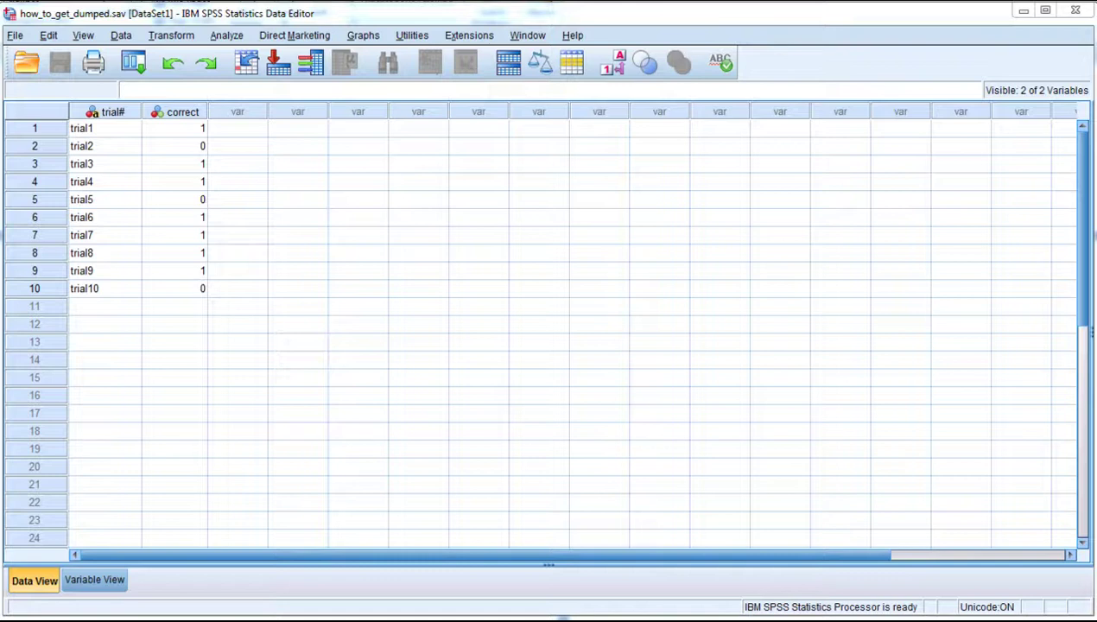
- Review the trial# and correct columns in the data grid, selecting the correct scores
{"action": "left_click", "coordinate": [194, 129]}
{"action": "key", "text": "Left"}
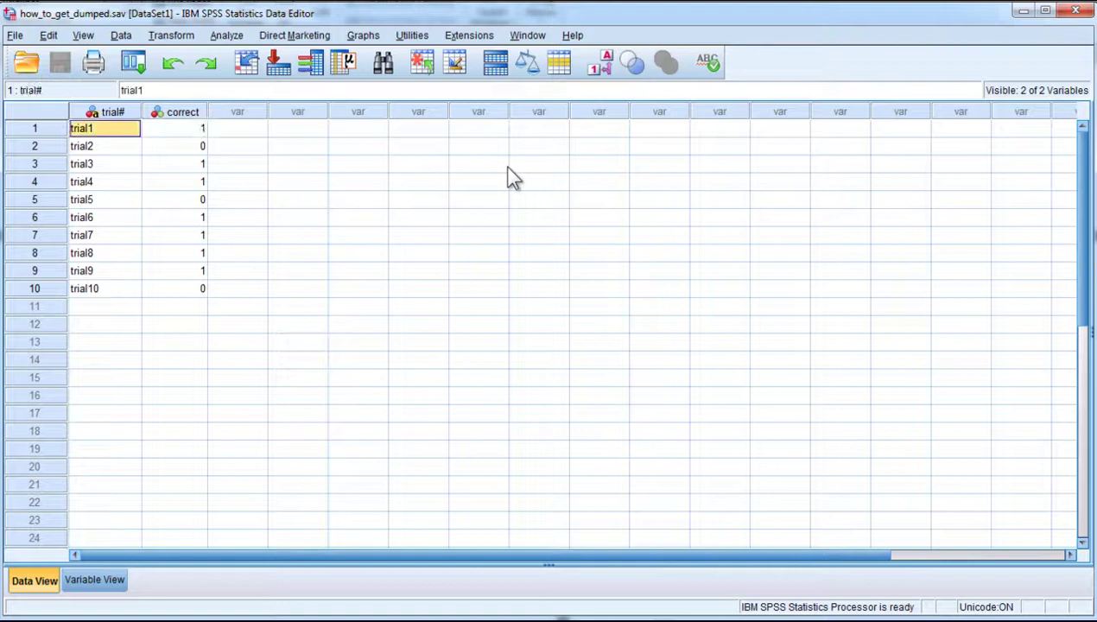
{"action": "left_click", "coordinate": [120, 113]}
{"action": "key", "text": "Right"}
{"action": "key", "text": "Down"}
{"action": "key", "text": "Down"}
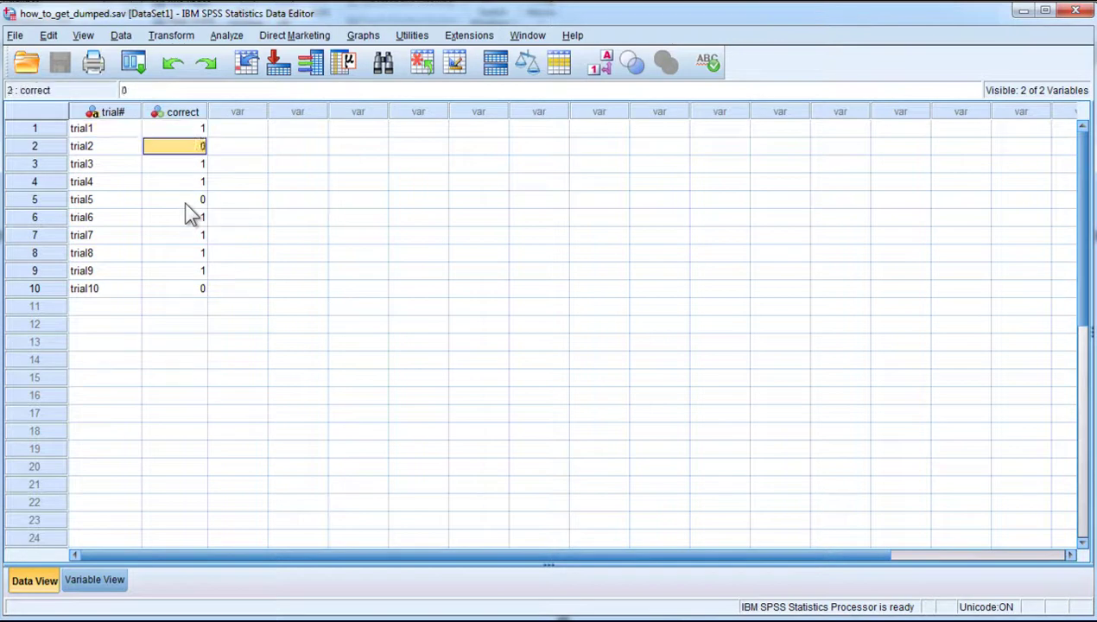
{"action": "key", "text": "Left"}
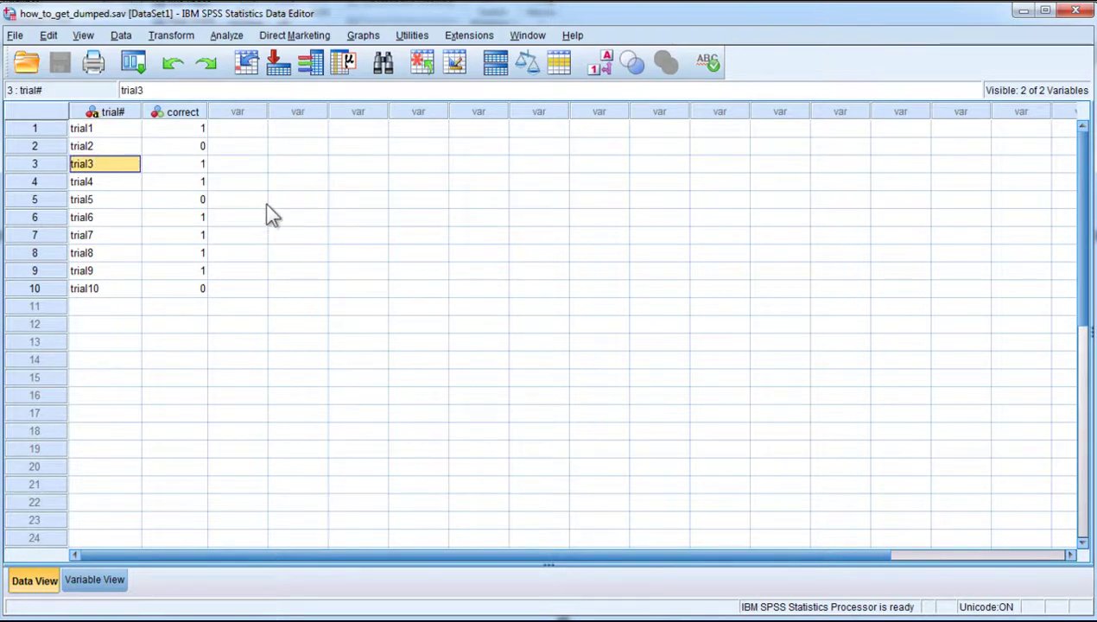
{"action": "key", "text": "Right"}
{"action": "key", "text": "Up"}
{"action": "key", "text": "Up"}
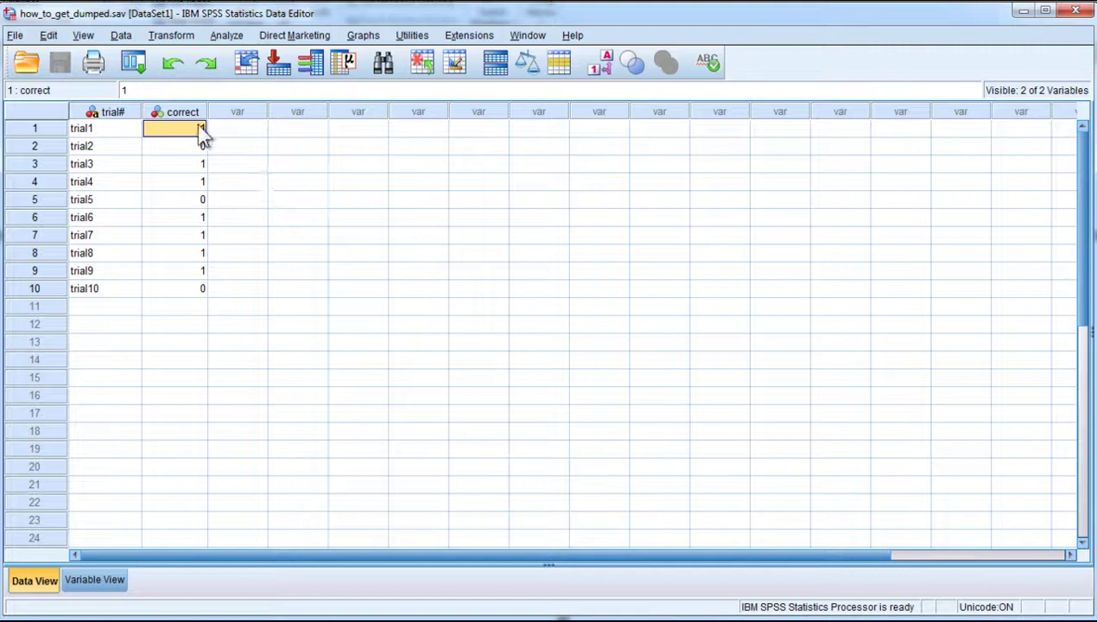
{"action": "mouse_move", "coordinate": [203, 131]}
{"action": "left_mouse_down"}
{"action": "mouse_move", "coordinate": [206, 292]}
{"action": "mouse_move", "coordinate": [207, 130]}
{"action": "left_mouse_up"}
{"action": "left_click", "coordinate": [206, 292]}
{"action": "left_click", "coordinate": [188, 114]}
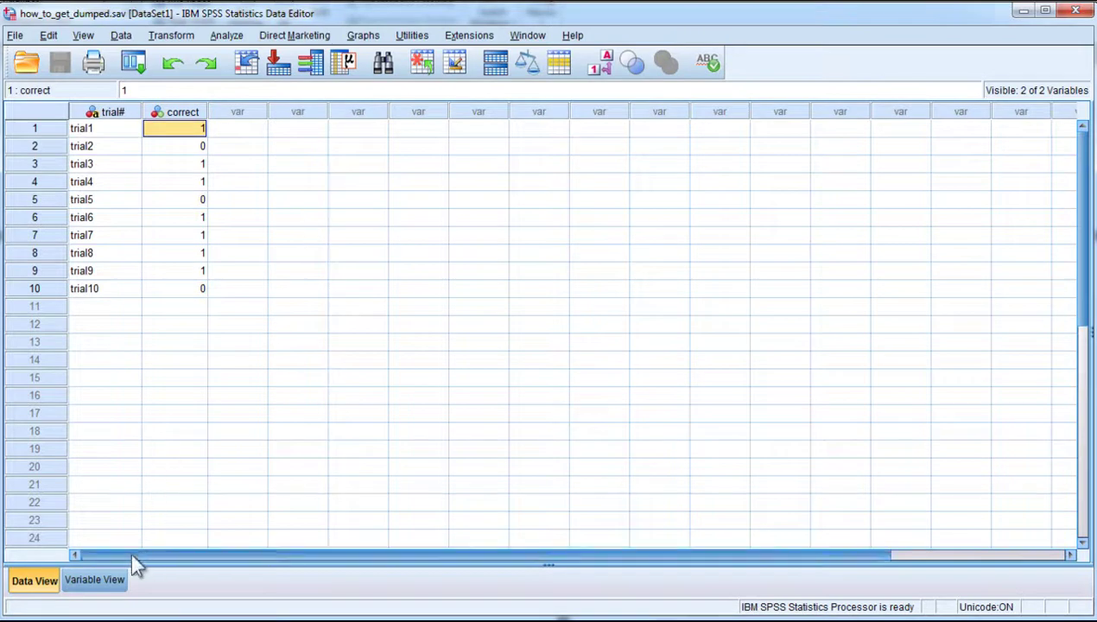
- Check the value labels of correct in Variable View, confirming 0 = Incorrect, without changes
{"action": "left_click", "coordinate": [94, 580]}
{"action": "left_click", "coordinate": [466, 128]}
{"action": "left_click", "coordinate": [467, 127]}
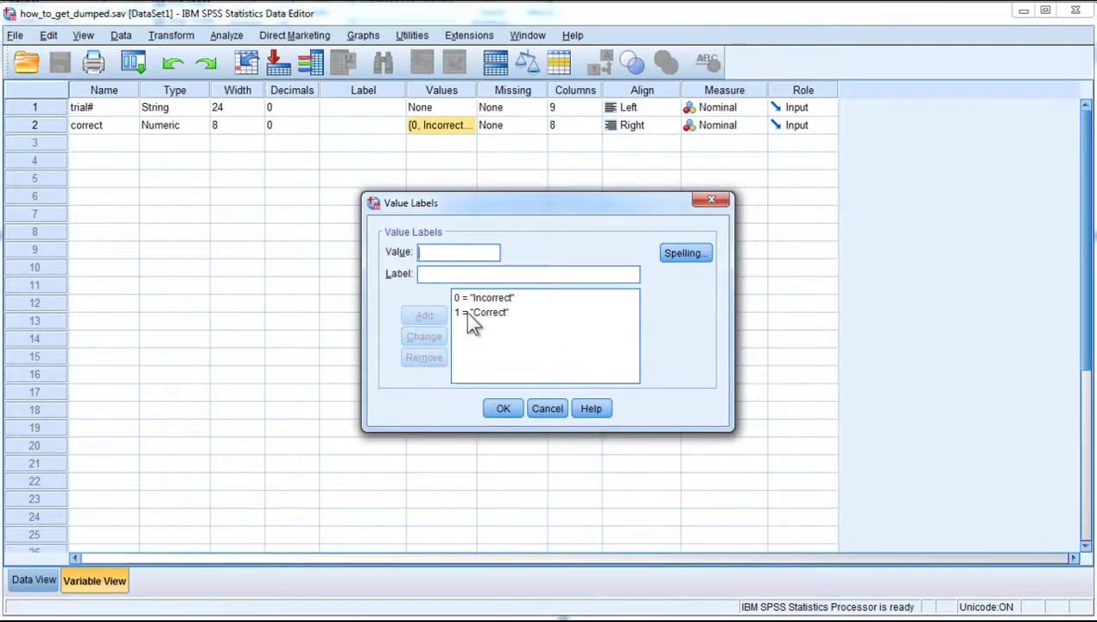
{"action": "left_click", "coordinate": [469, 313]}
{"action": "left_click", "coordinate": [464, 301]}
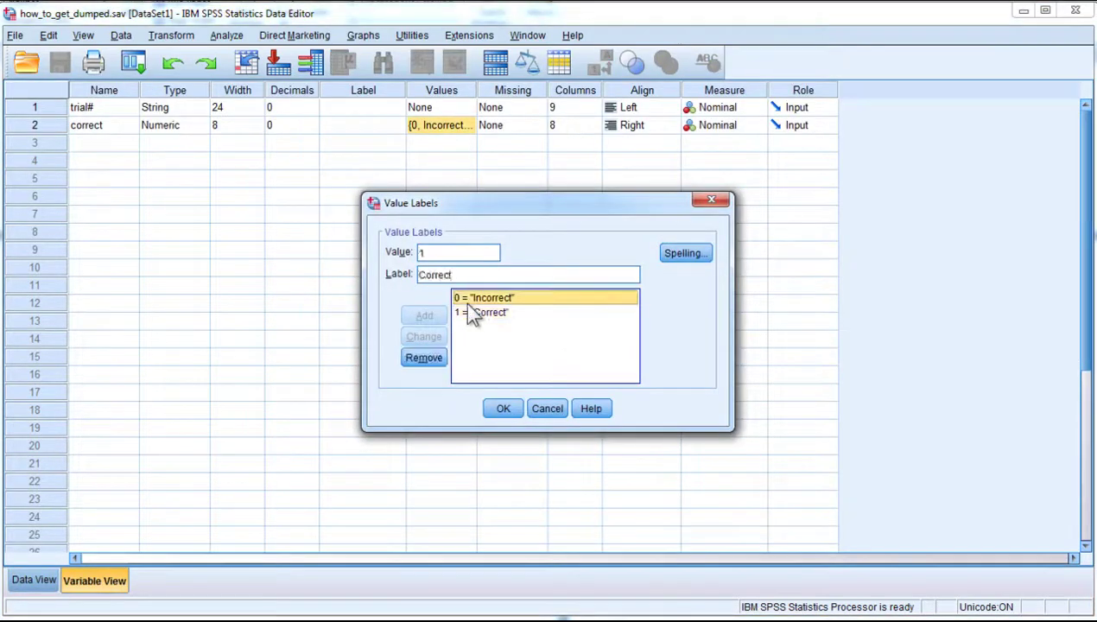
{"action": "left_click", "coordinate": [714, 204]}
{"action": "left_click", "coordinate": [38, 578]}
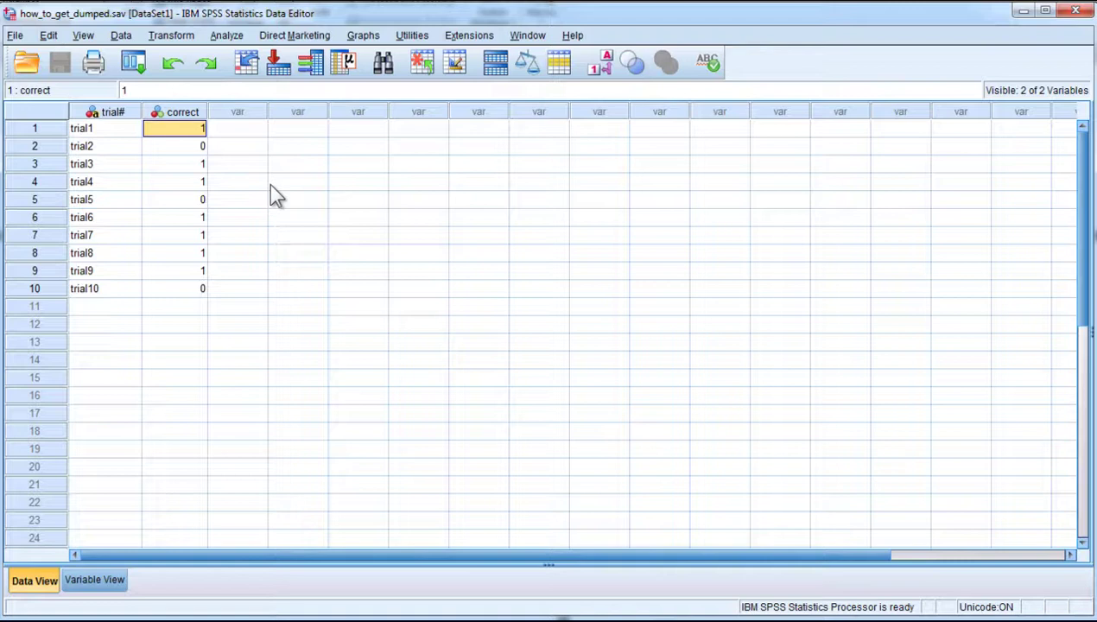
- Run a legacy one-sample Chi-square test with correct as the test variable
{"action": "key", "text": "Down"}
{"action": "key", "text": "Down"}
{"action": "key", "text": "Up"}
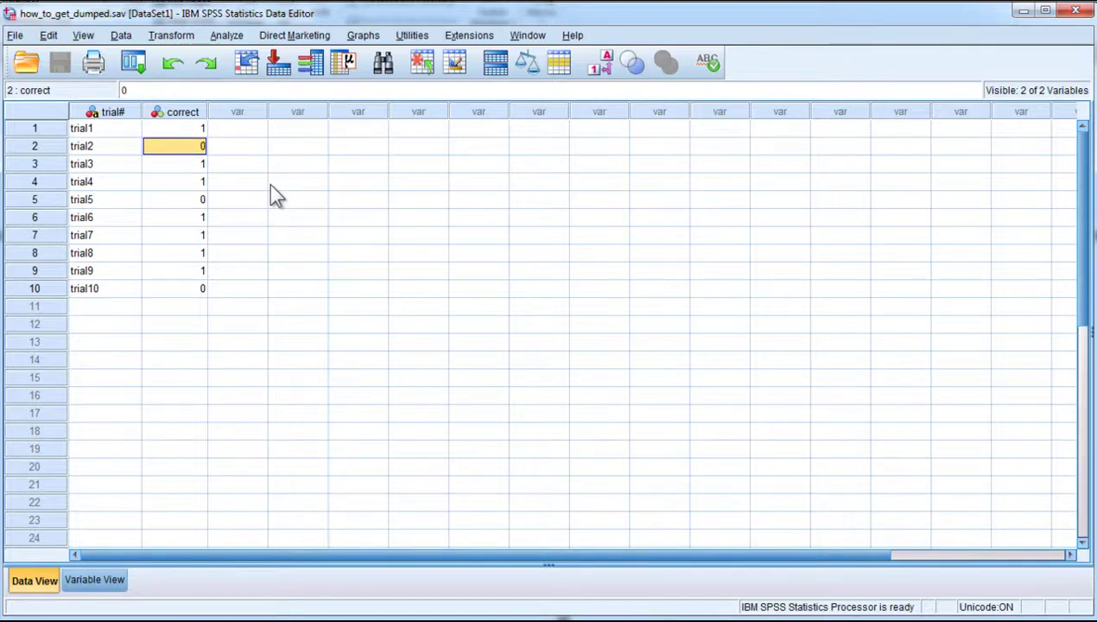
{"action": "left_click", "coordinate": [224, 35]}
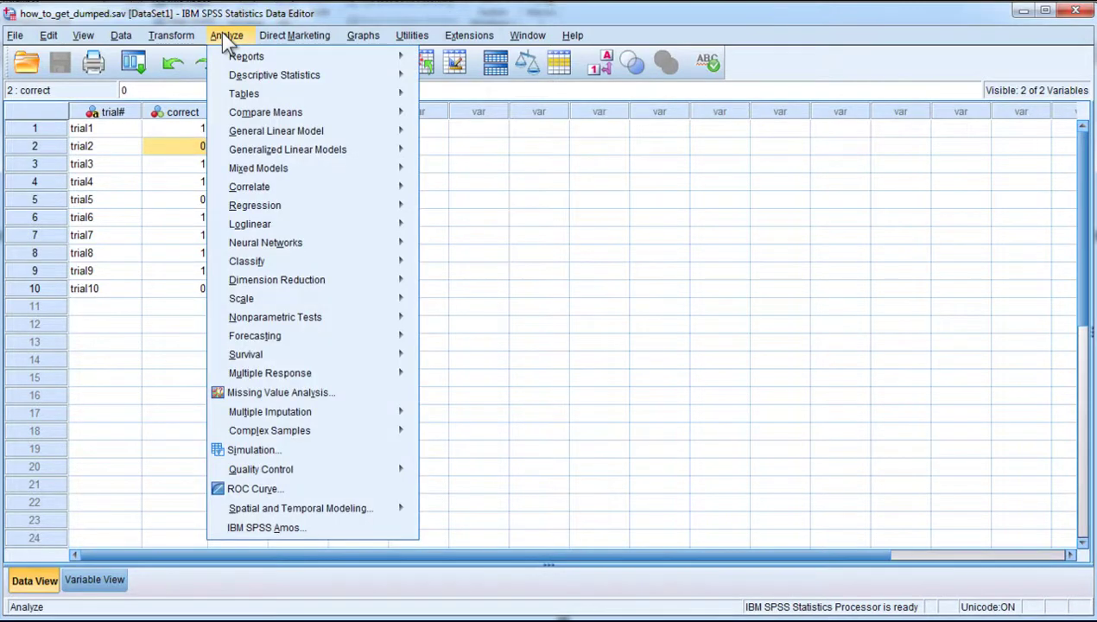
{"action": "mouse_move", "coordinate": [381, 320]}
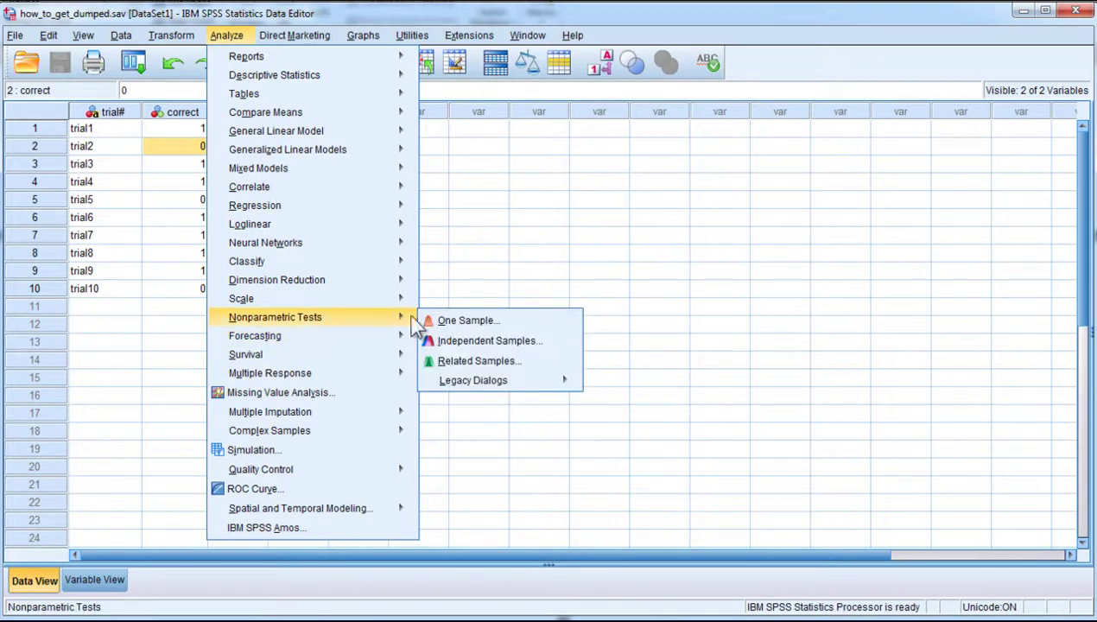
{"action": "mouse_move", "coordinate": [540, 382]}
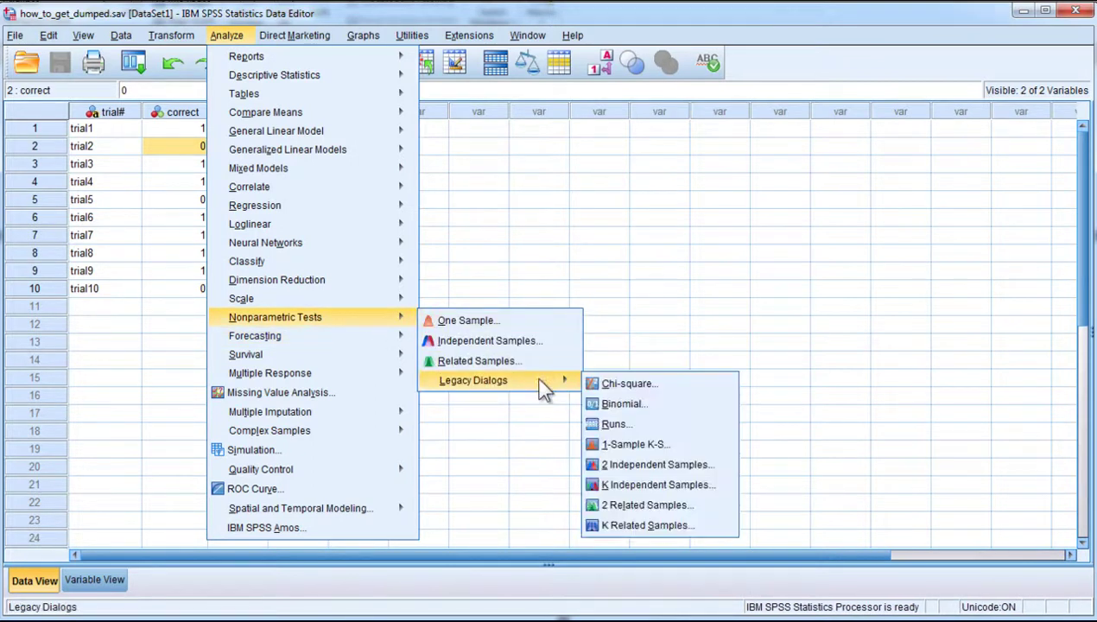
{"action": "left_click", "coordinate": [609, 387]}
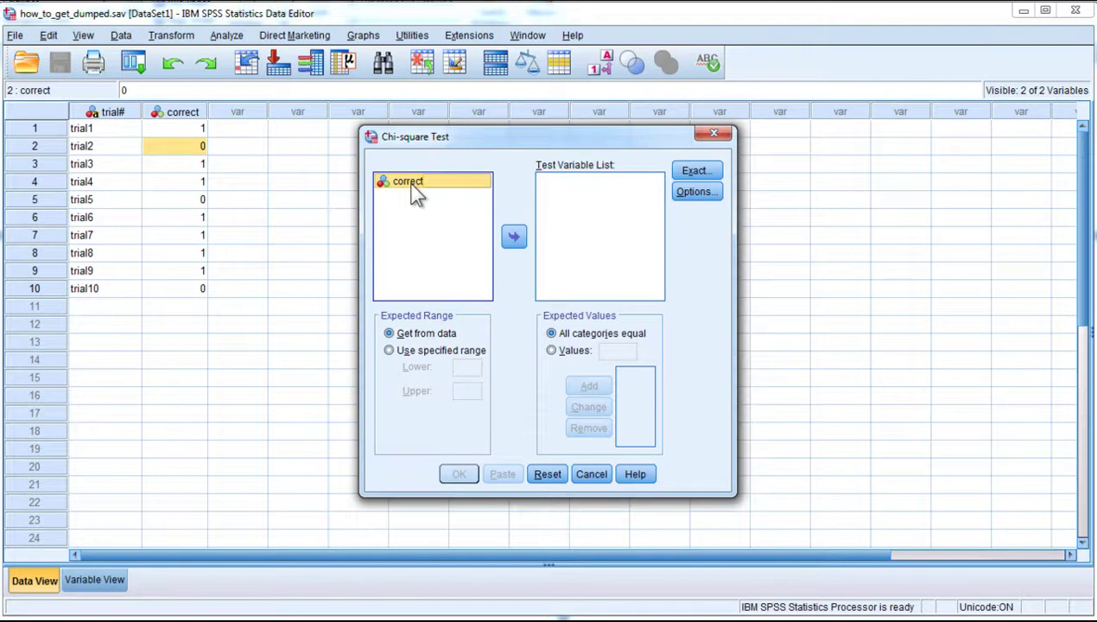
{"action": "left_click", "coordinate": [515, 238]}
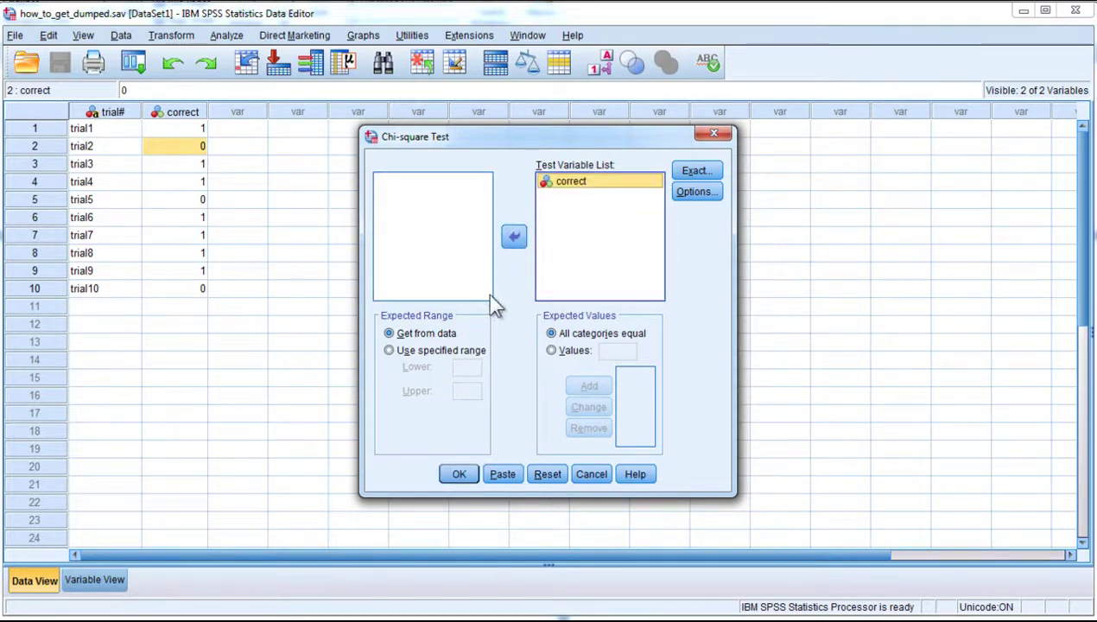
{"action": "left_click", "coordinate": [459, 473]}
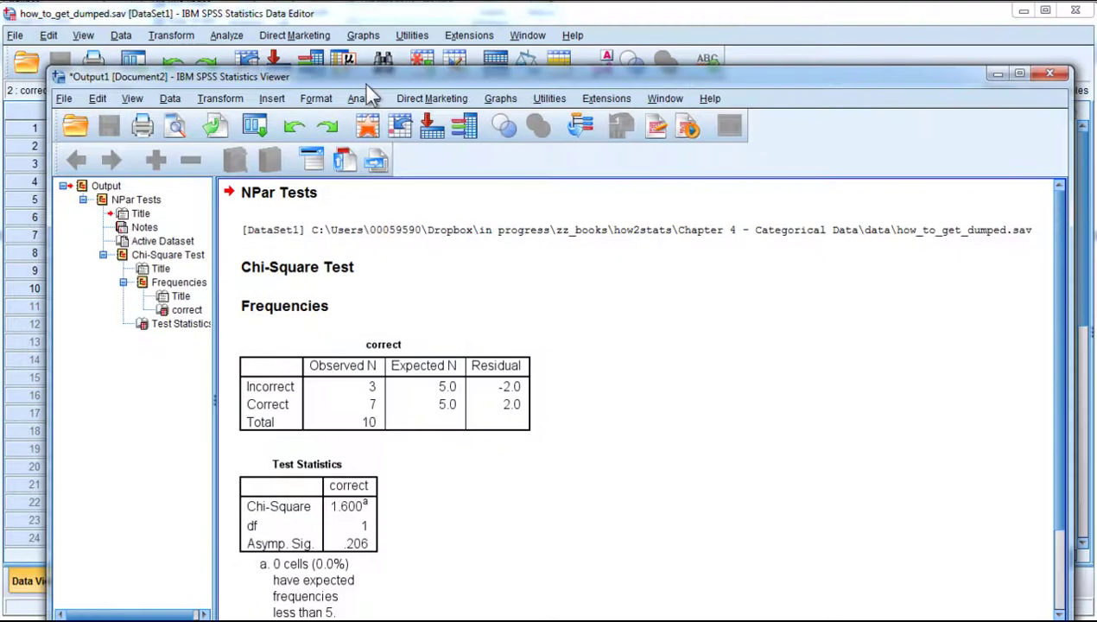
- Reposition the Output Viewer and review the correct frequencies table (3 incorrect, 7 correct)
{"action": "left_click_drag", "start_coordinate": [365, 56], "coordinate": [322, 9]}
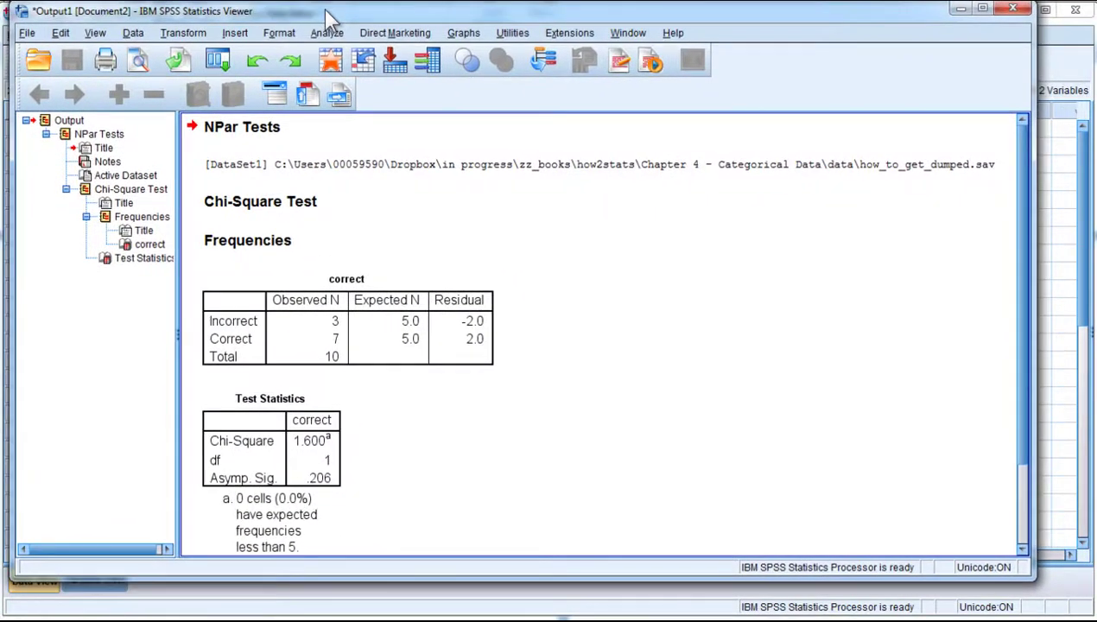
{"action": "left_click", "coordinate": [354, 332]}
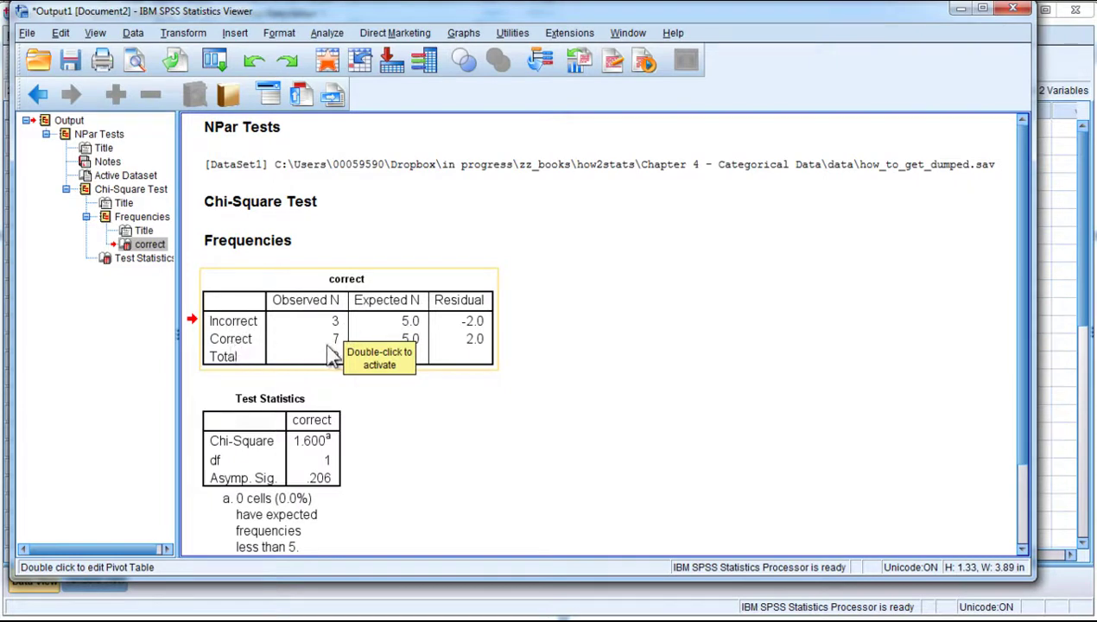
{"action": "left_click", "coordinate": [729, 425]}
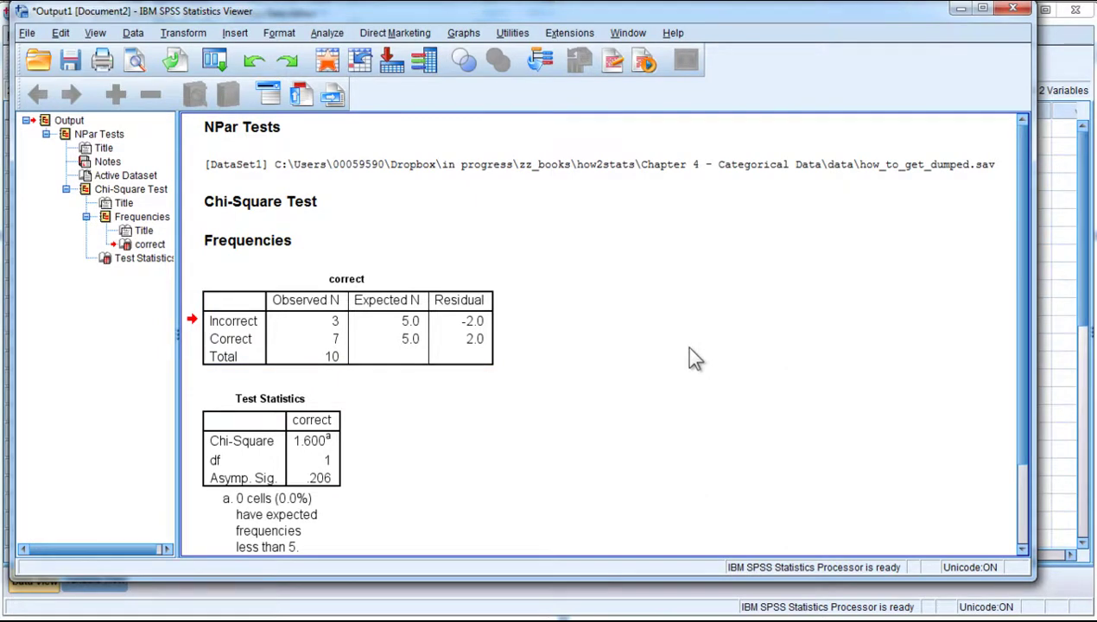
{"action": "scroll", "coordinate": [689, 358], "scroll_direction": "down", "scroll_amount": 3}
{"action": "left_click", "coordinate": [241, 382]}
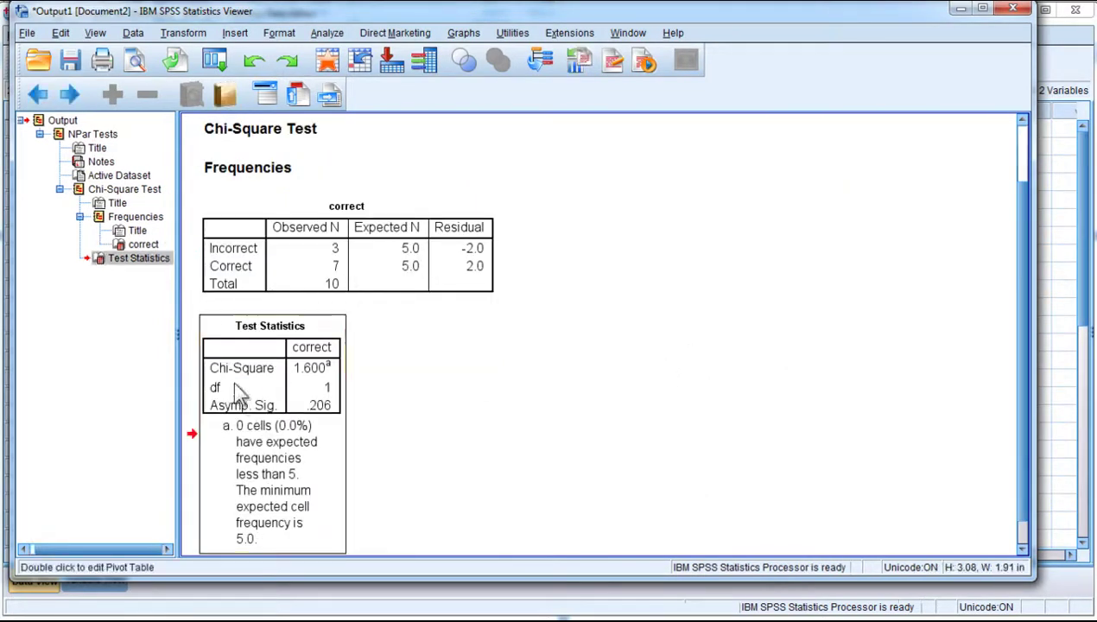
{"action": "scroll", "coordinate": [499, 411], "scroll_direction": "down", "scroll_amount": 1}
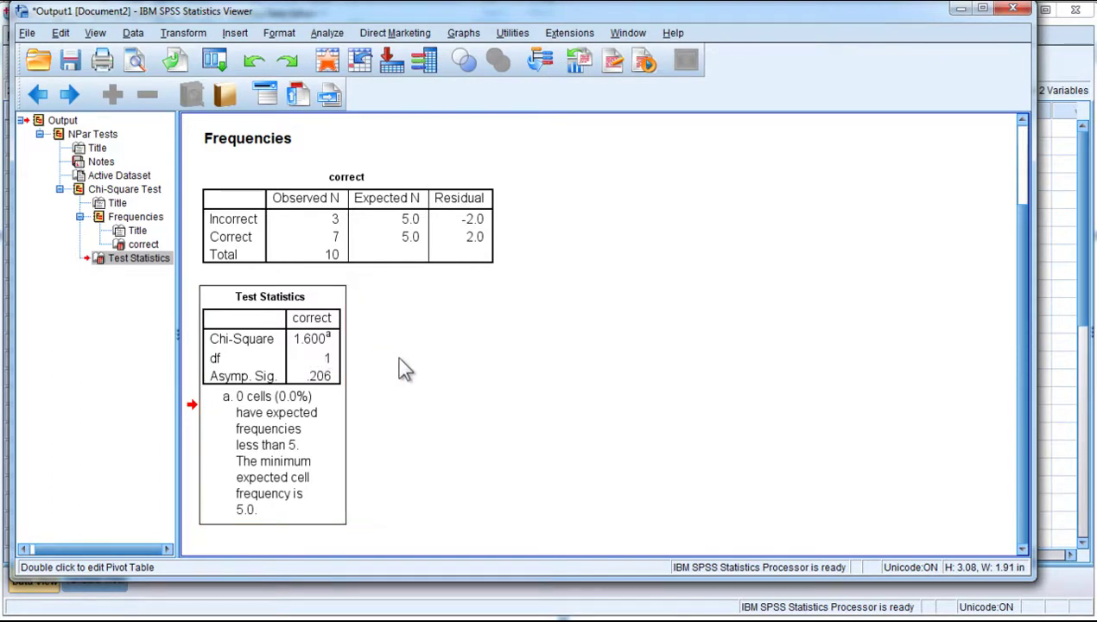
{"action": "left_click", "coordinate": [346, 361]}
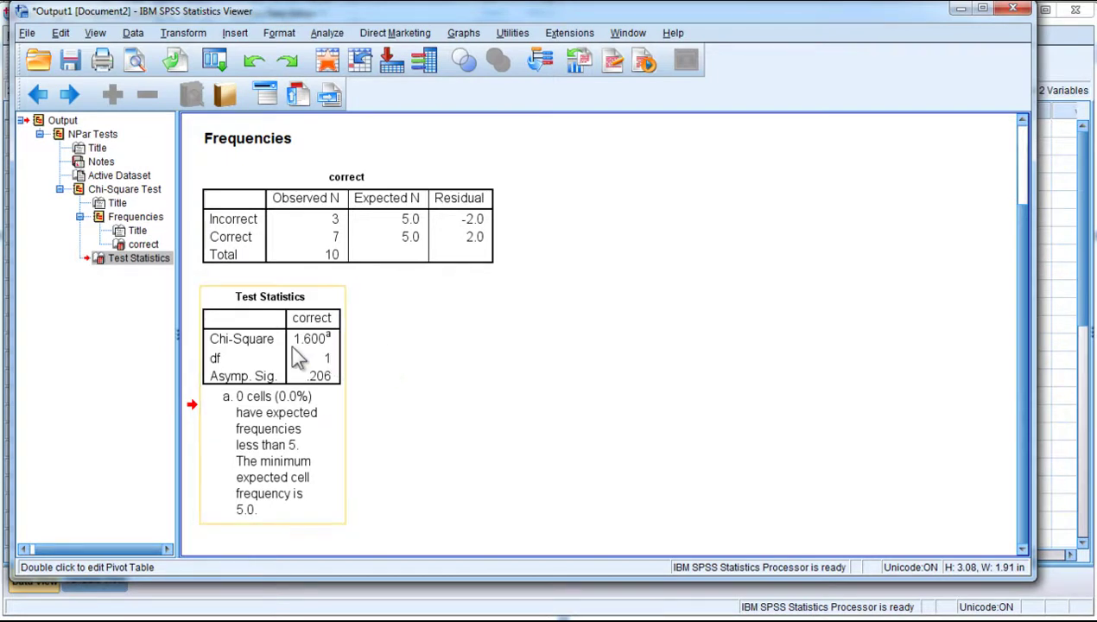
{"action": "left_click", "coordinate": [422, 352]}
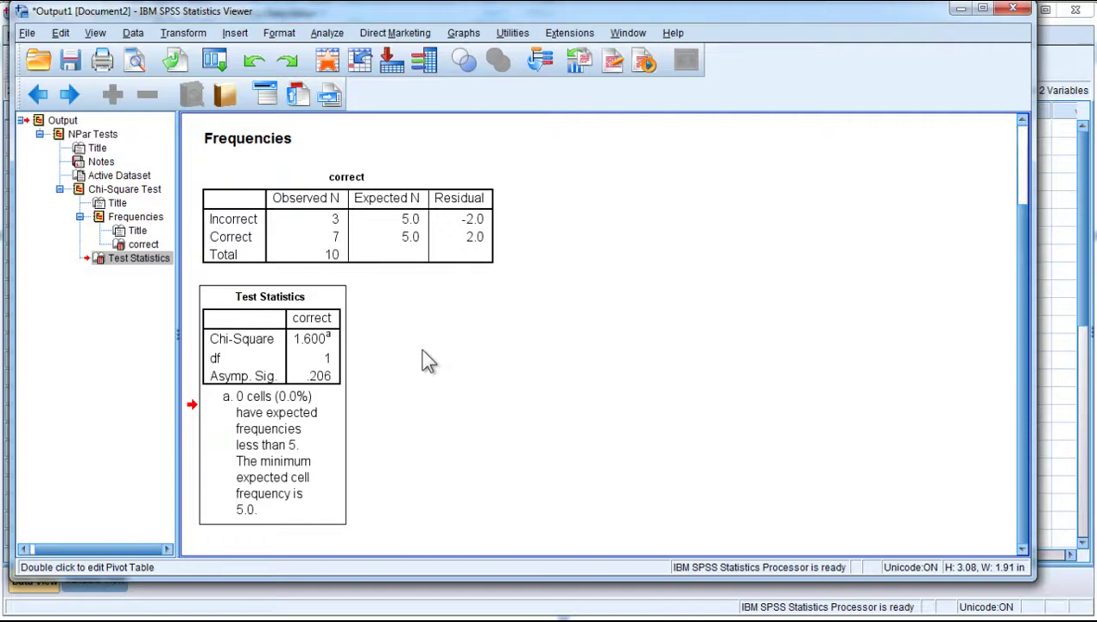
{"action": "left_click", "coordinate": [335, 372]}
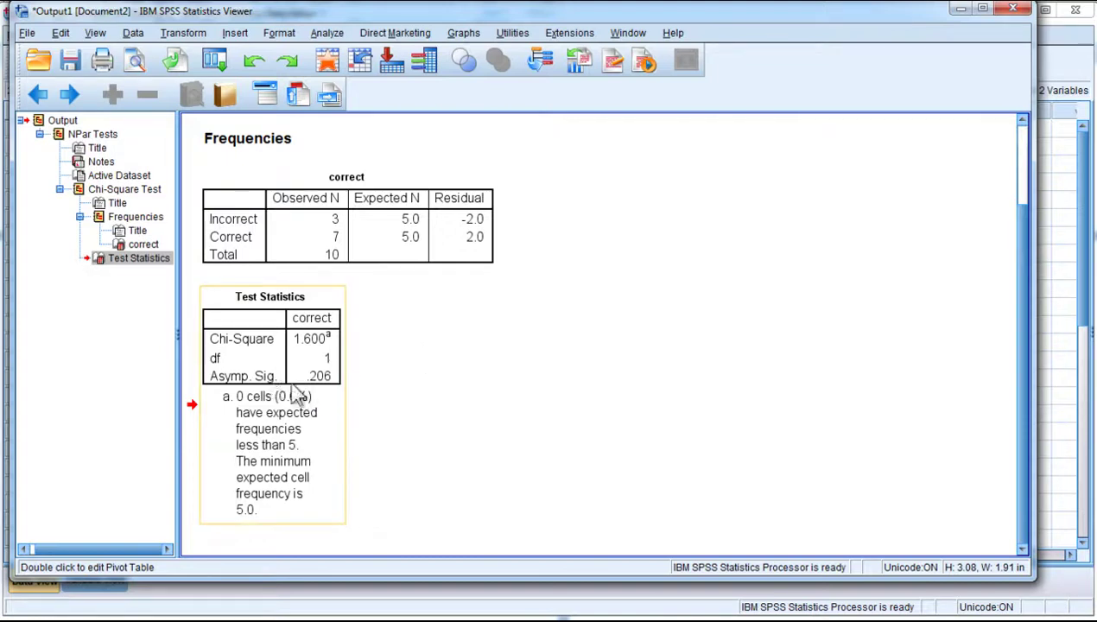